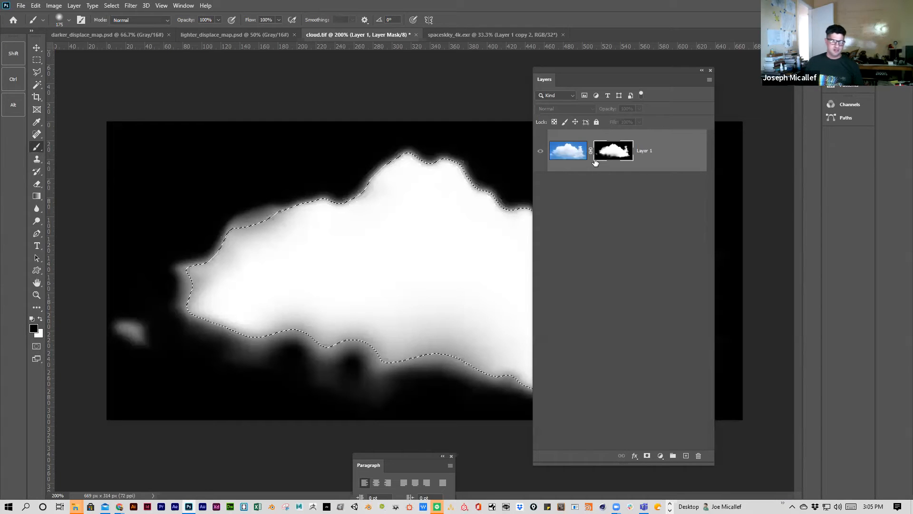
Step: Examine the soft lower edge of the cloud's layer mask up close
ctrl+click(336, 363)
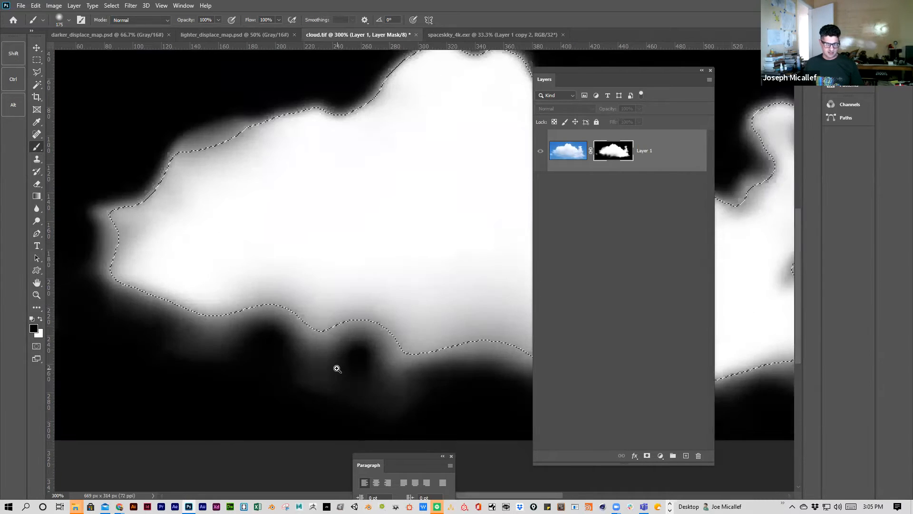
ctrl+click(337, 367)
ctrl+click(320, 342)
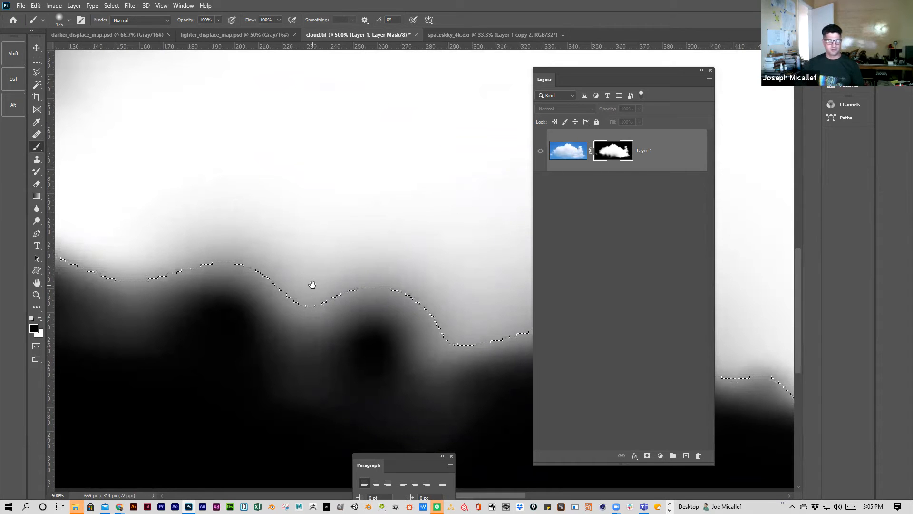
alt+click(315, 341)
alt+click(328, 367)
alt+click(332, 363)
alt+click(390, 333)
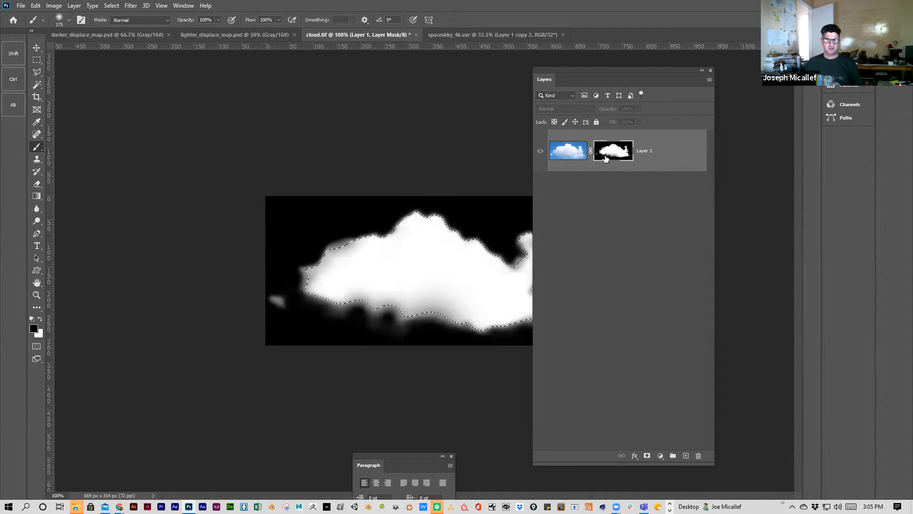
Step: Quick-export the masked cloud layer as a PNG named cloud2.png on the Desktop
right_click(664, 156)
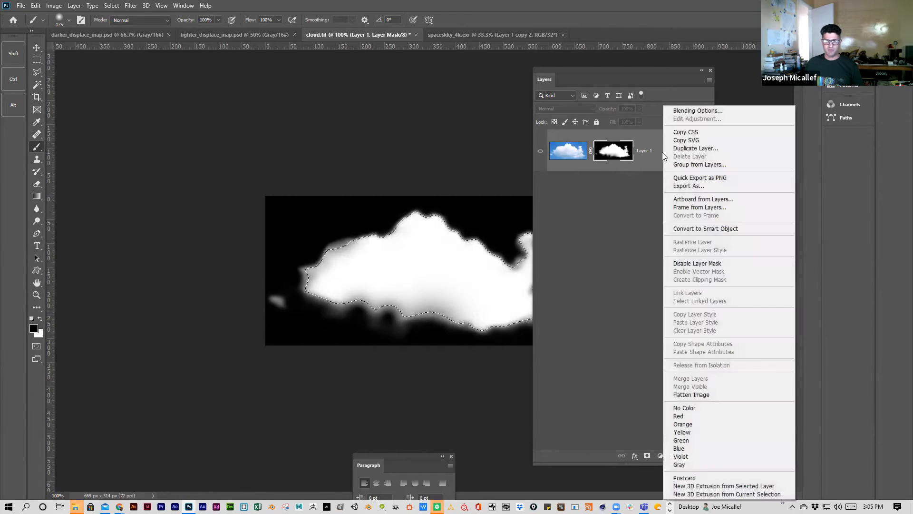
click(710, 178)
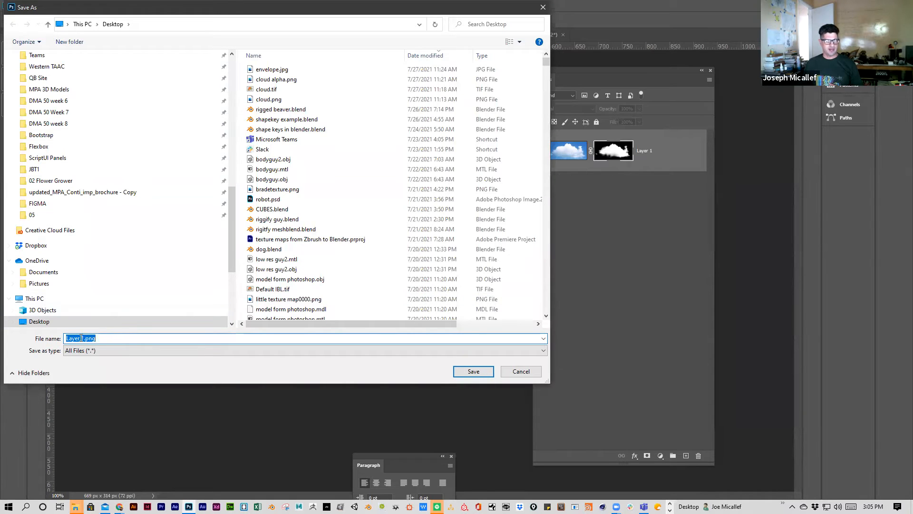
text(cloud)
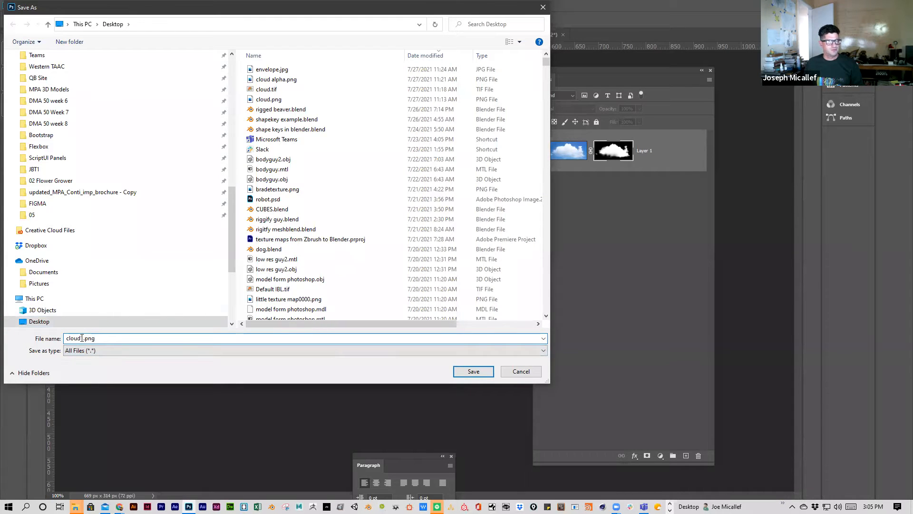
text(2)
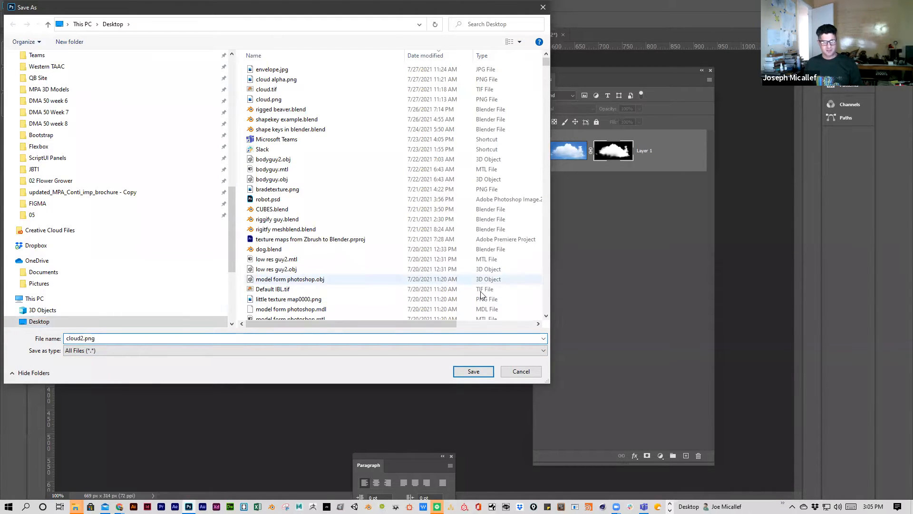
click(491, 372)
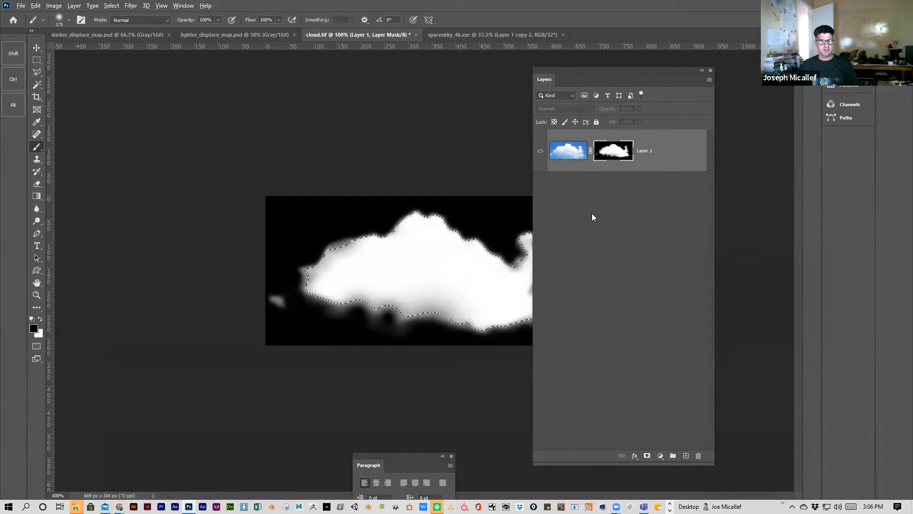
Step: Switch to Blender and delete the box from the scene
key(alt+Tab)
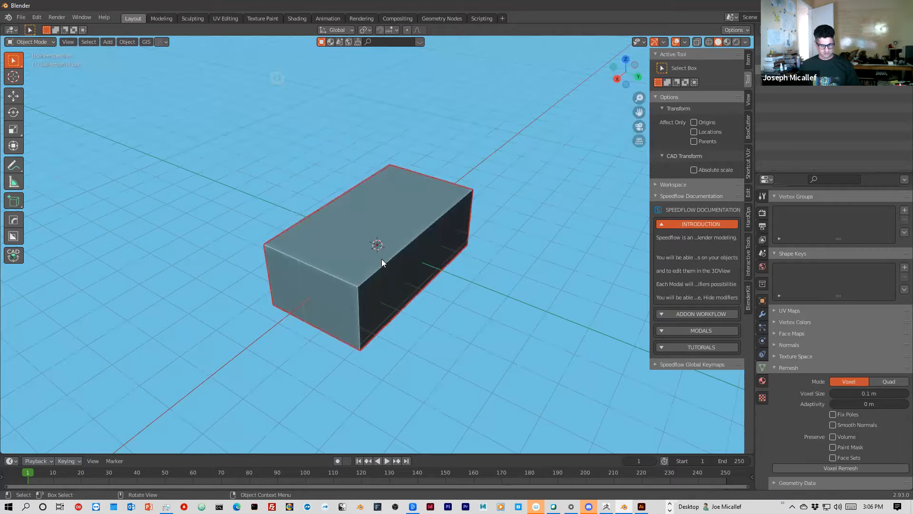
key(x)
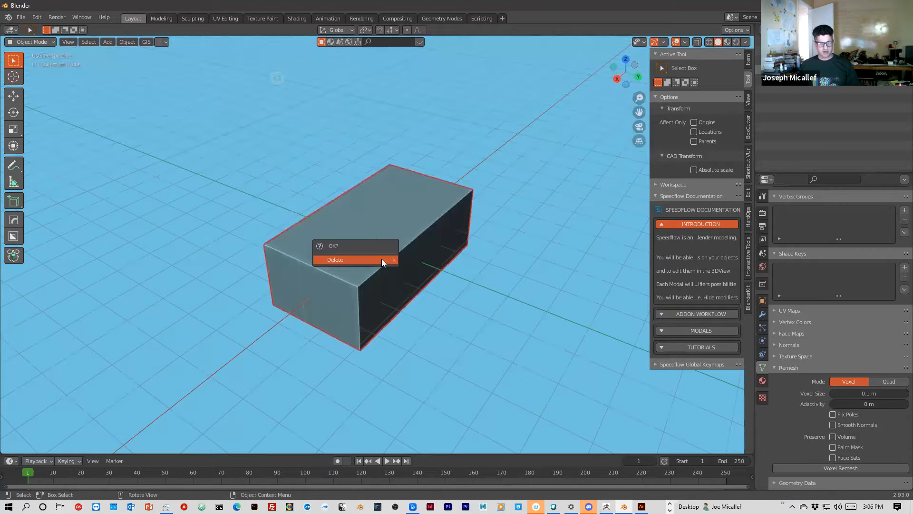
click(382, 258)
Step: Add a plane mesh at the origin of the empty scene
middle_drag(382, 258, 359, 244)
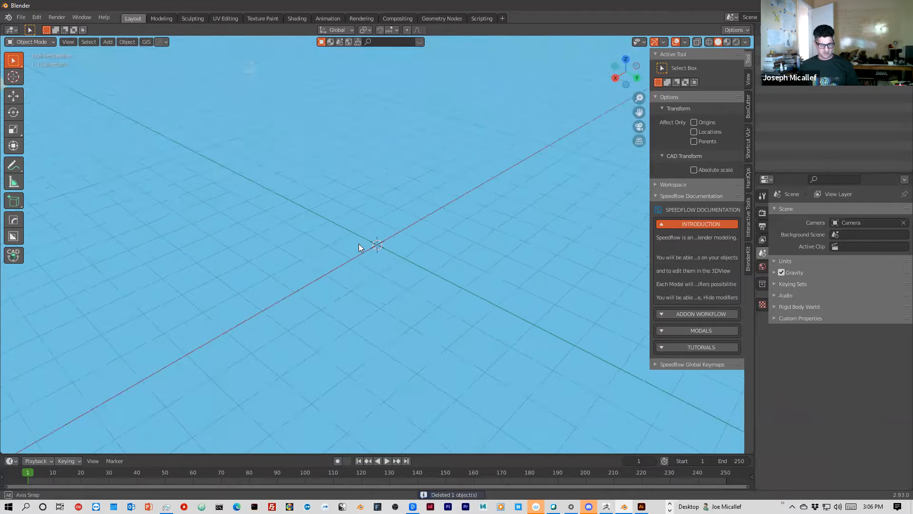
key(shift+a)
mouse_move(358, 243)
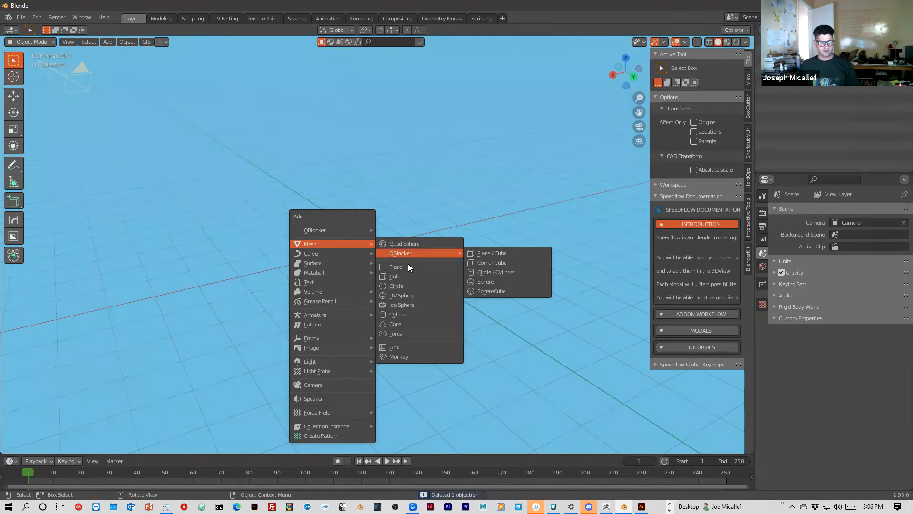
click(408, 266)
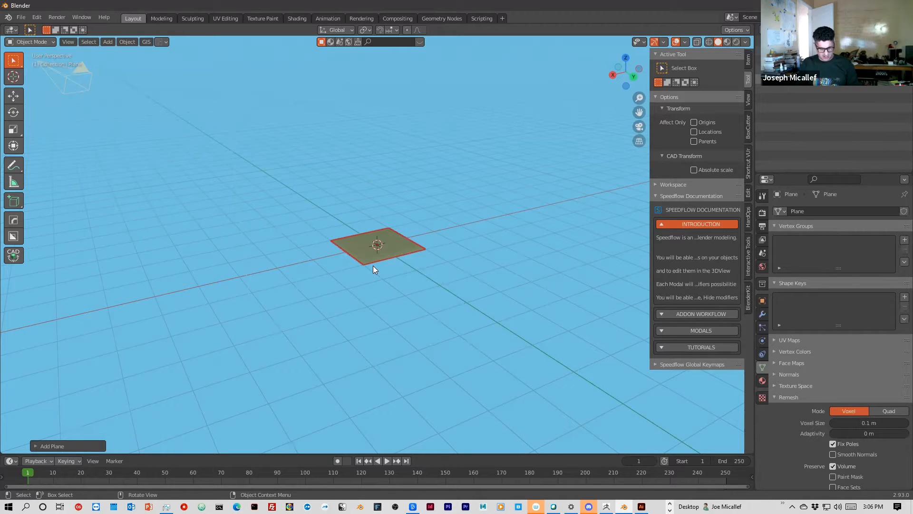
Step: Rotate the plane 90° about the X axis to stand it upright
key(r)
text(x)
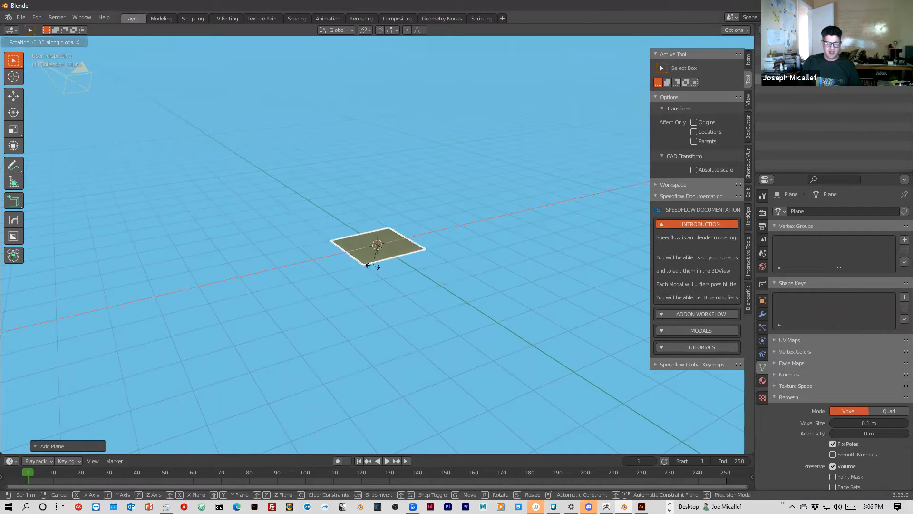
text(90)
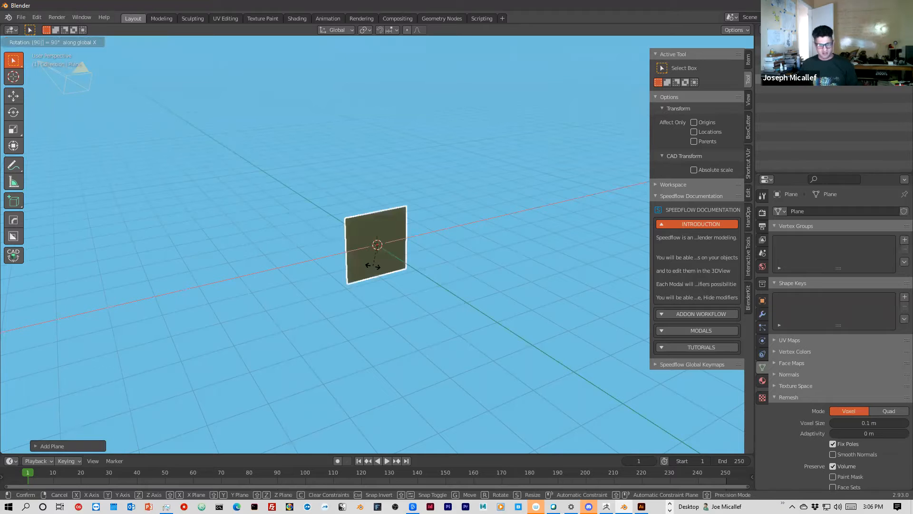
key(Return)
Step: Scale the plane up about 2.2 times and reduce its height slightly along the Z axis
key(s)
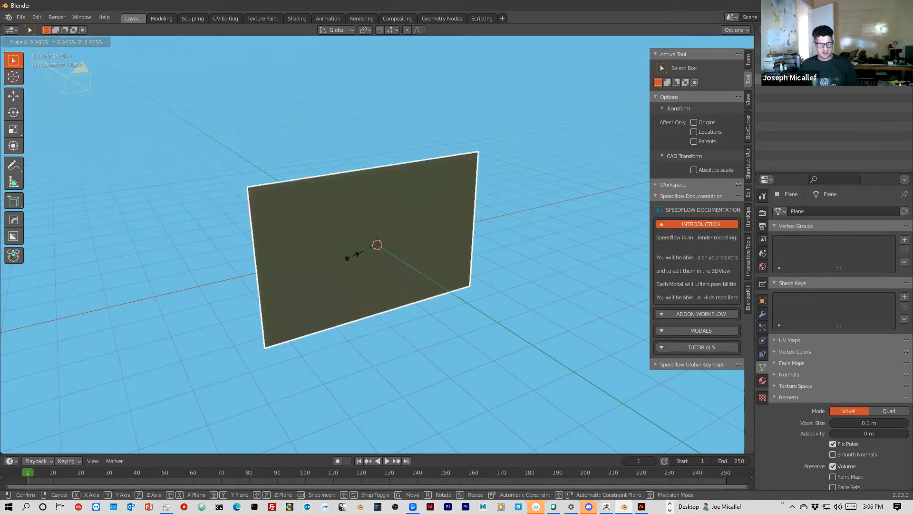
click(353, 256)
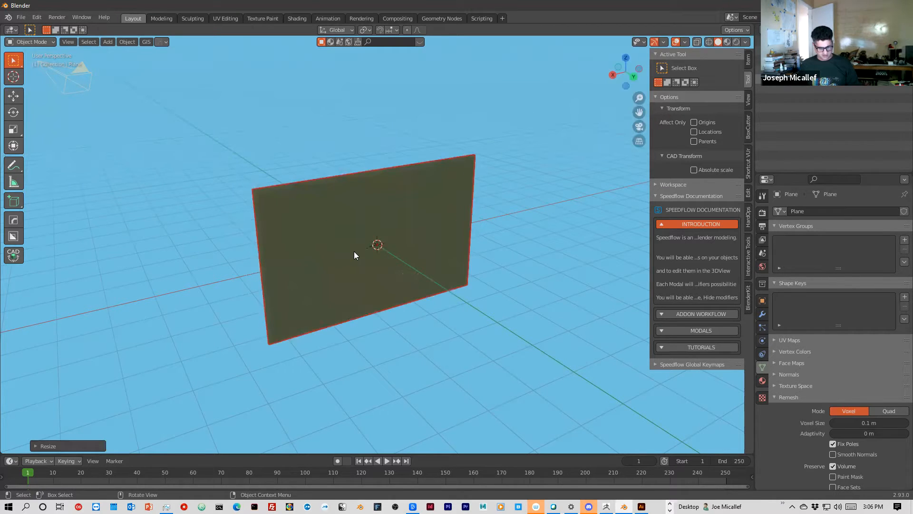
middle_drag(317, 237, 320, 231)
key(s)
key(z)
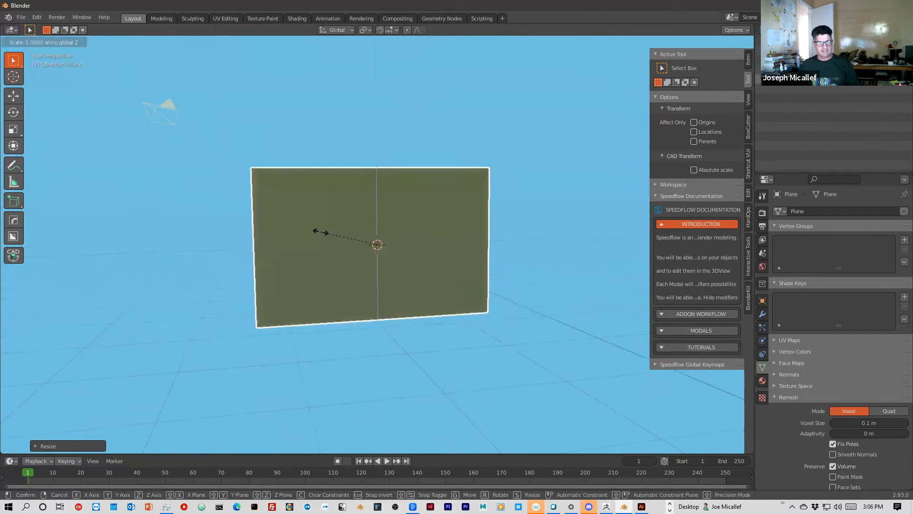
click(329, 259)
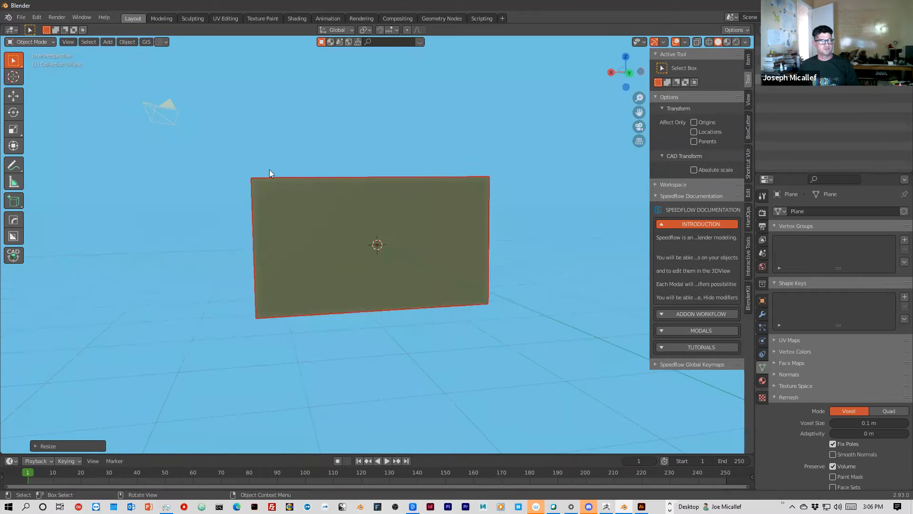
Step: Examine the plane's UV map alongside its mesh in the UV Editing workspace
middle_drag(184, 133, 255, 28)
click(232, 18)
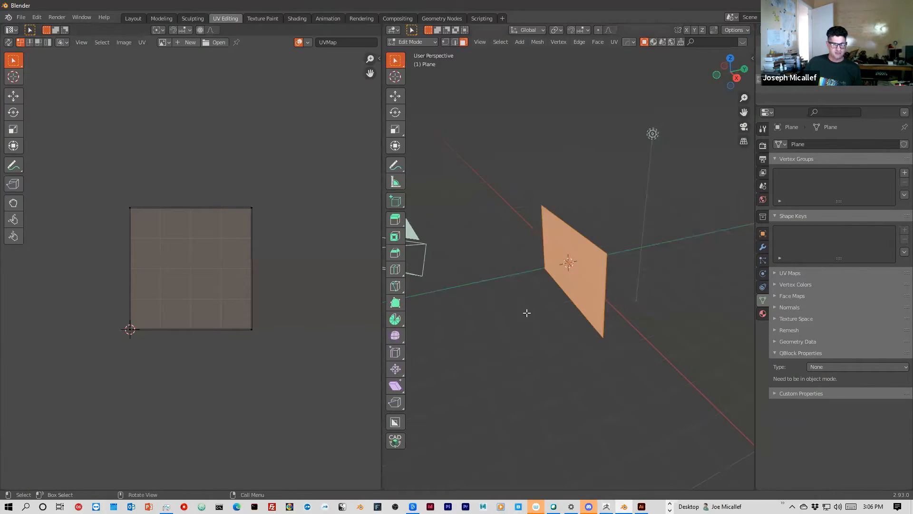
scroll(307, 283, down, 3)
scroll(306, 282, up, 7)
scroll(306, 283, down, 2)
middle_drag(589, 262, 542, 262)
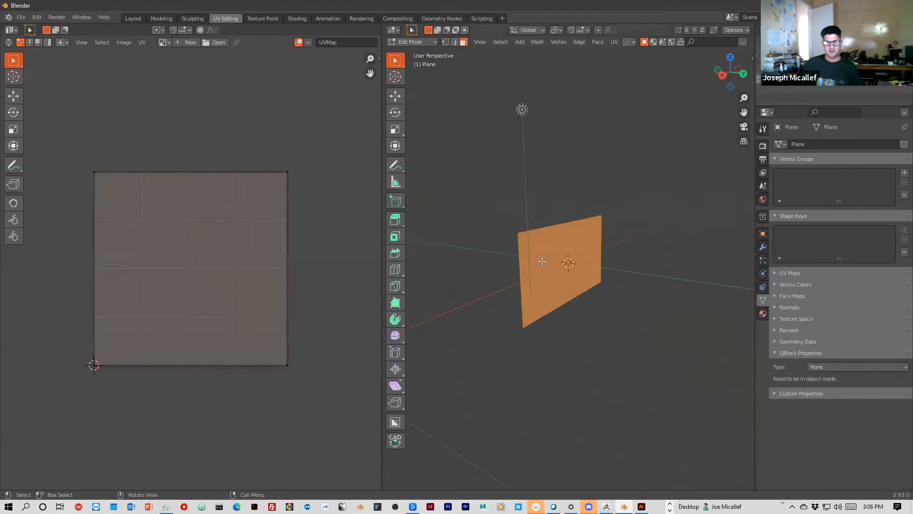
scroll(492, 260, up, 4)
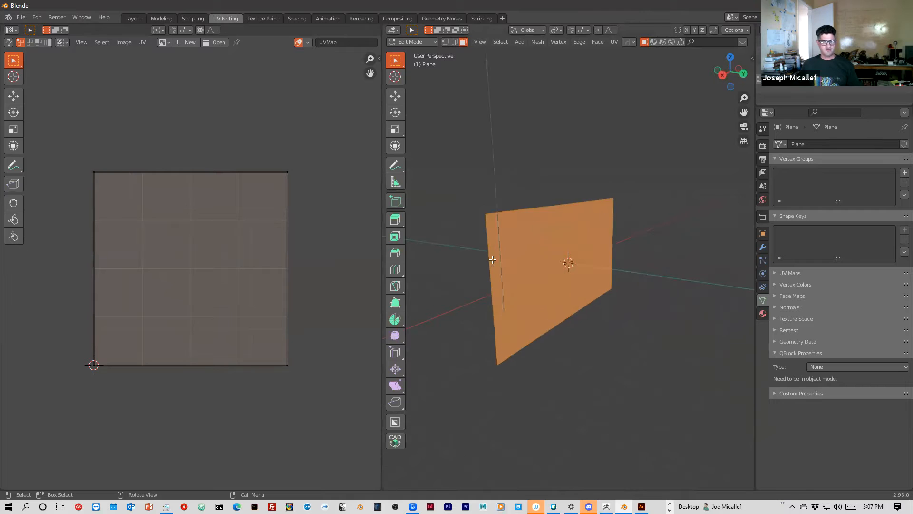
scroll(473, 238, down, 2)
scroll(491, 228, up, 4)
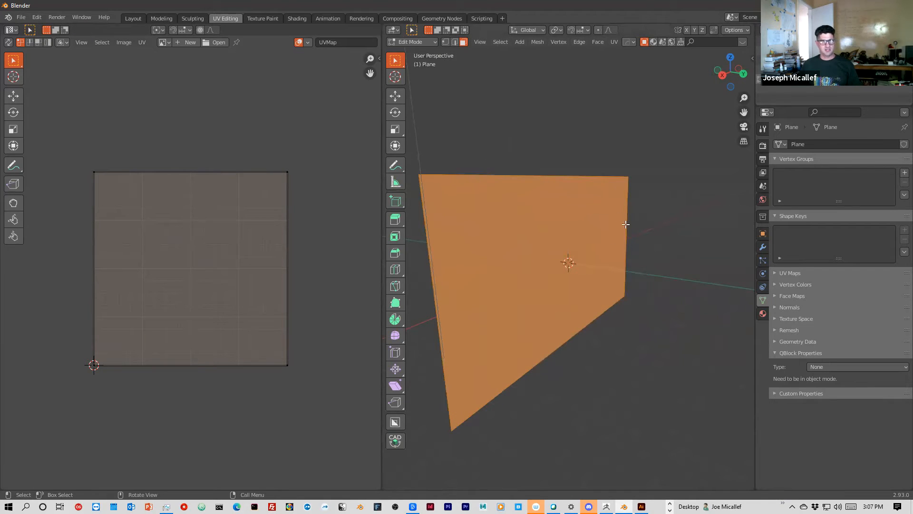
scroll(602, 273, down, 2)
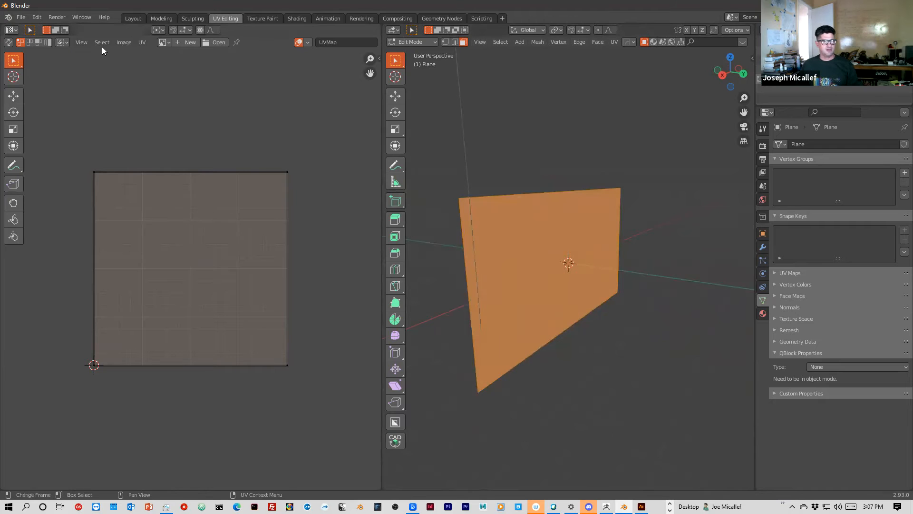
scroll(611, 253, down, 2)
scroll(608, 253, up, 4)
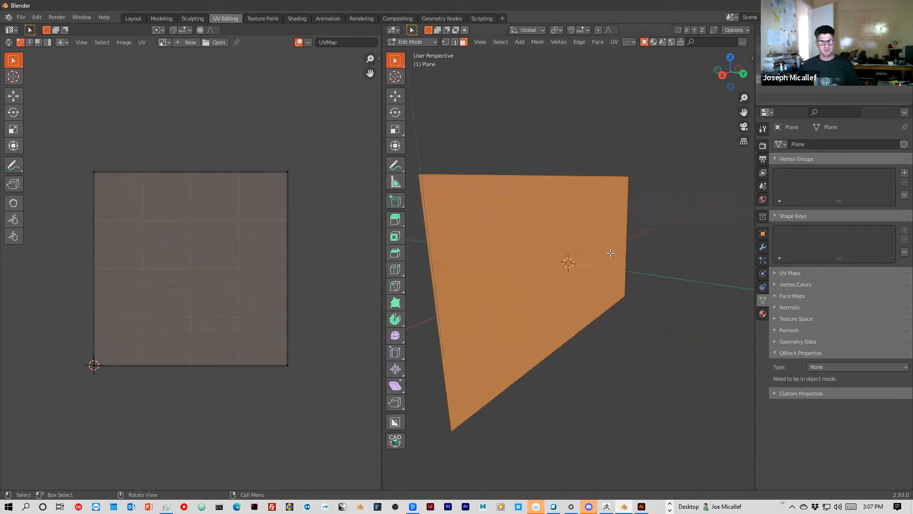
key(alt+Tab)
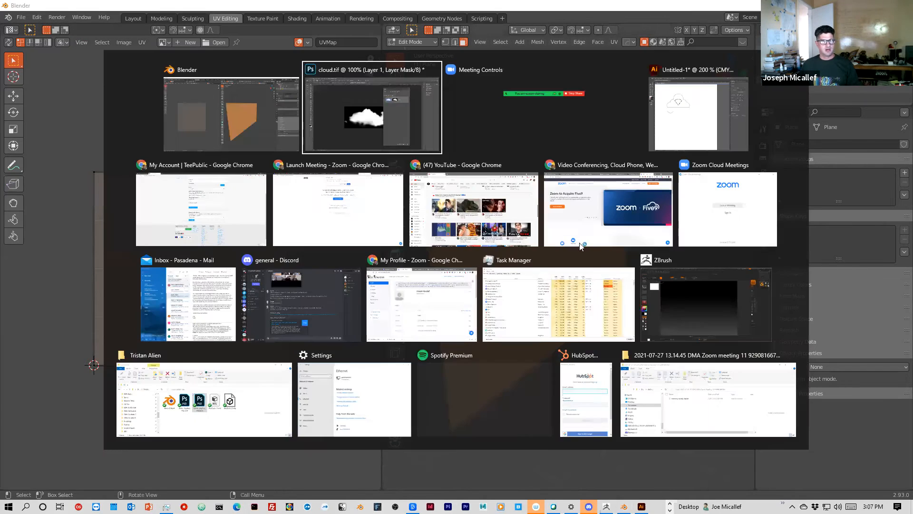
click(215, 138)
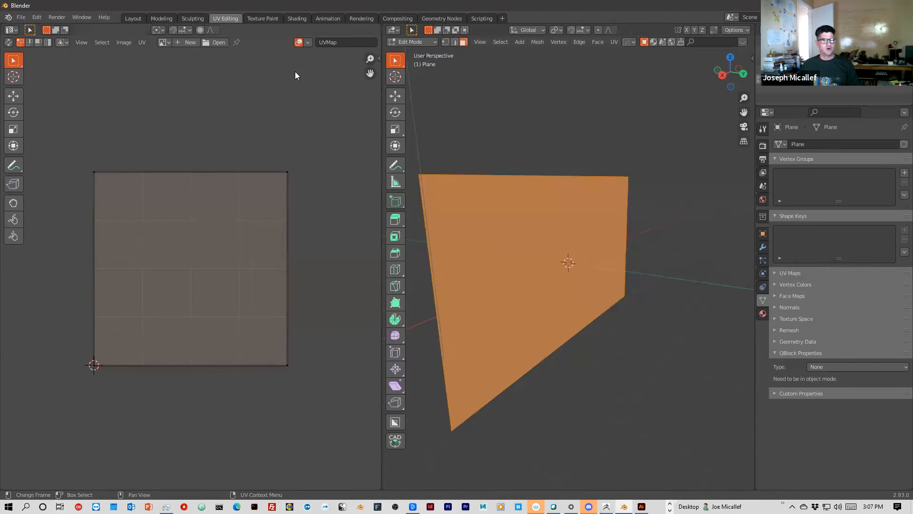
Step: Return to the Layout workspace and display the plane with Rendered viewport shading
click(133, 18)
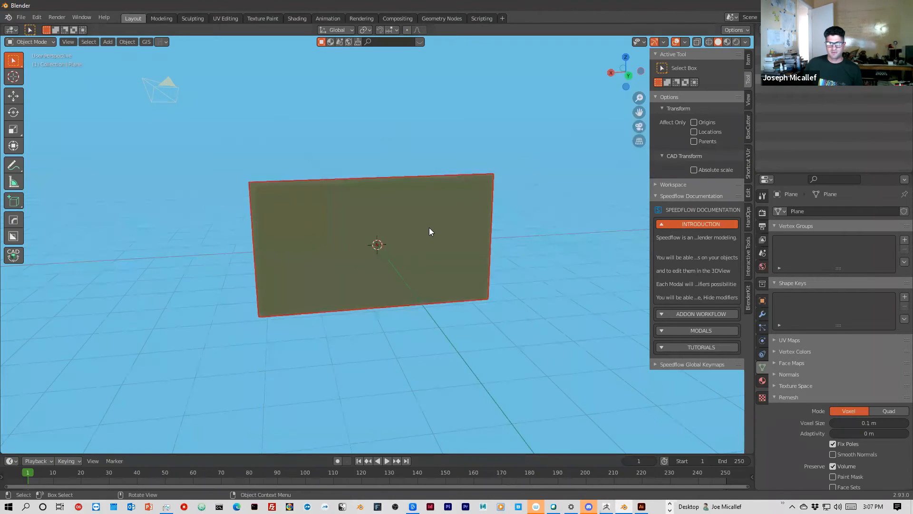
click(736, 43)
scroll(547, 169, up, 3)
middle_drag(547, 168, 559, 146)
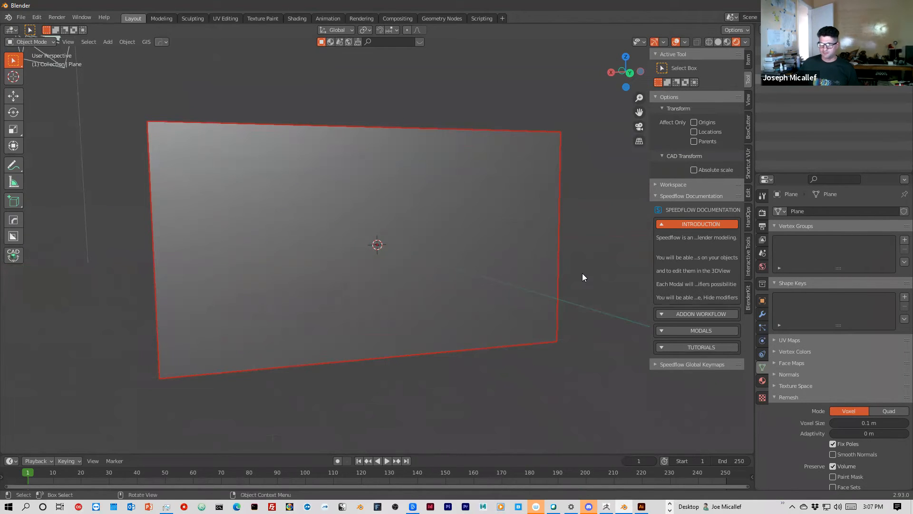
Step: Create a new material for the plane
click(763, 380)
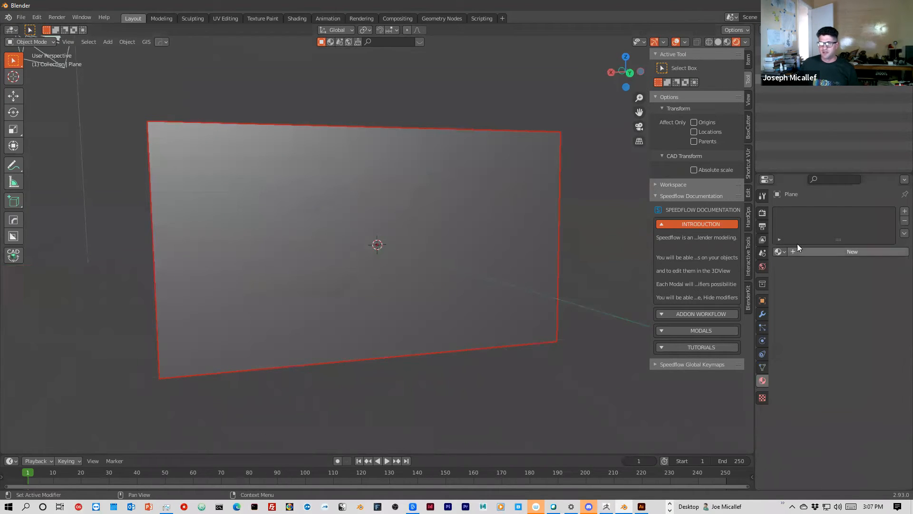
click(824, 251)
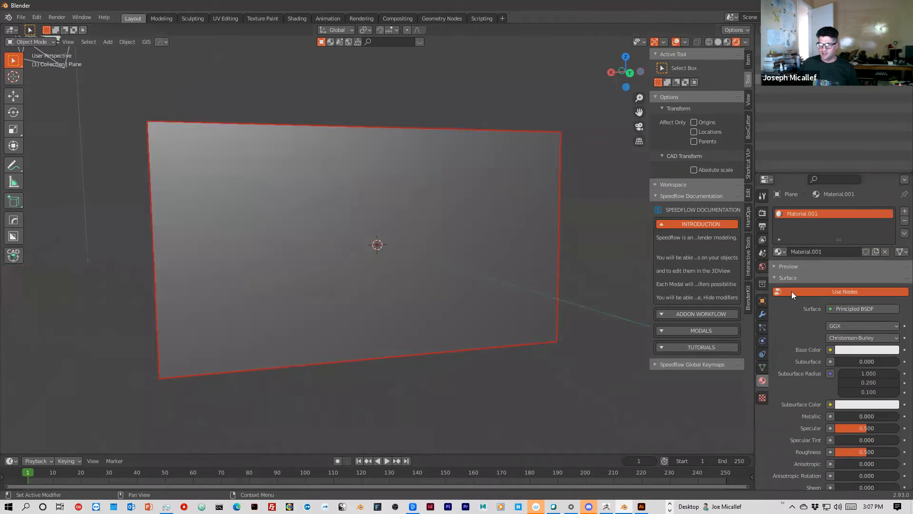
Step: Set the new material's Base Color to use an Image Texture
scroll(809, 335, down, 4)
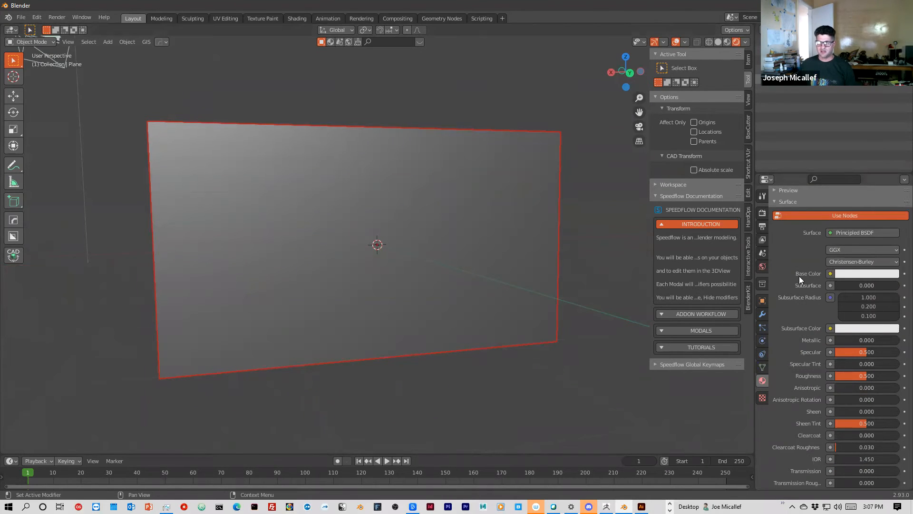
click(830, 274)
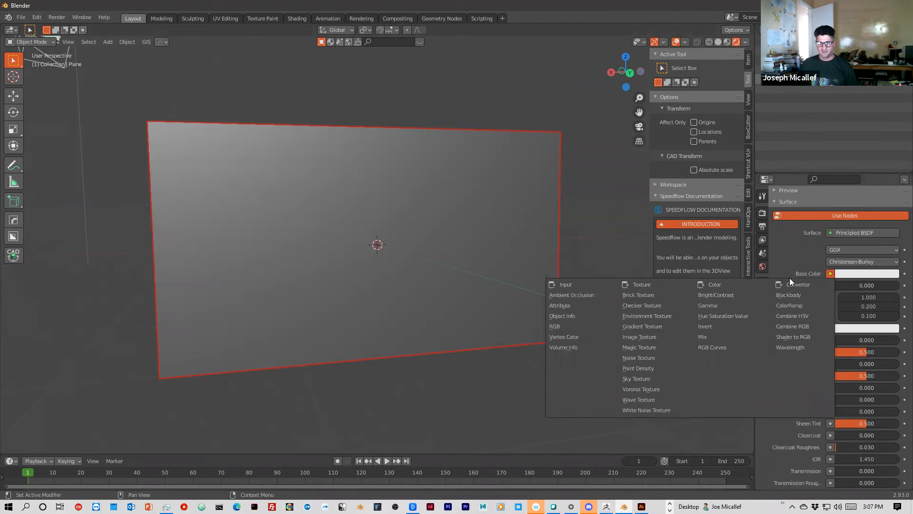
click(642, 336)
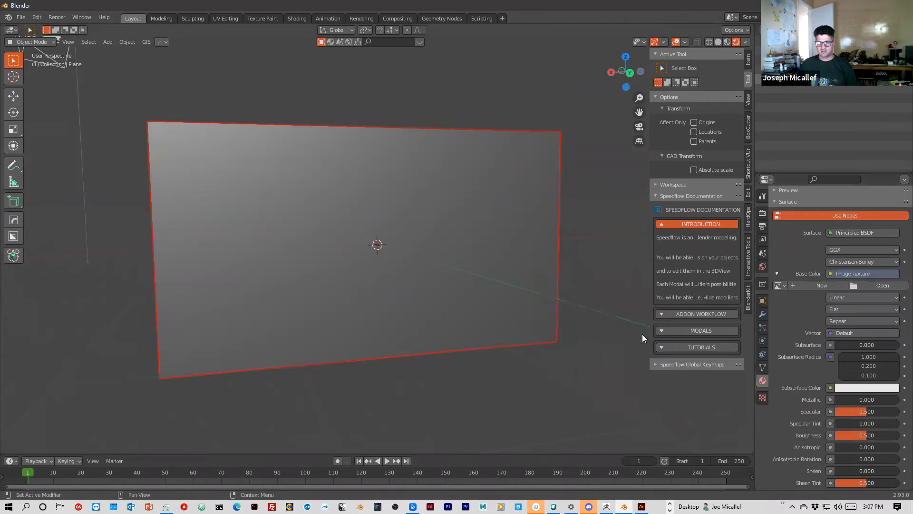
Step: Load cloud2.png from the Desktop folder as the image for the Base Color texture
click(855, 286)
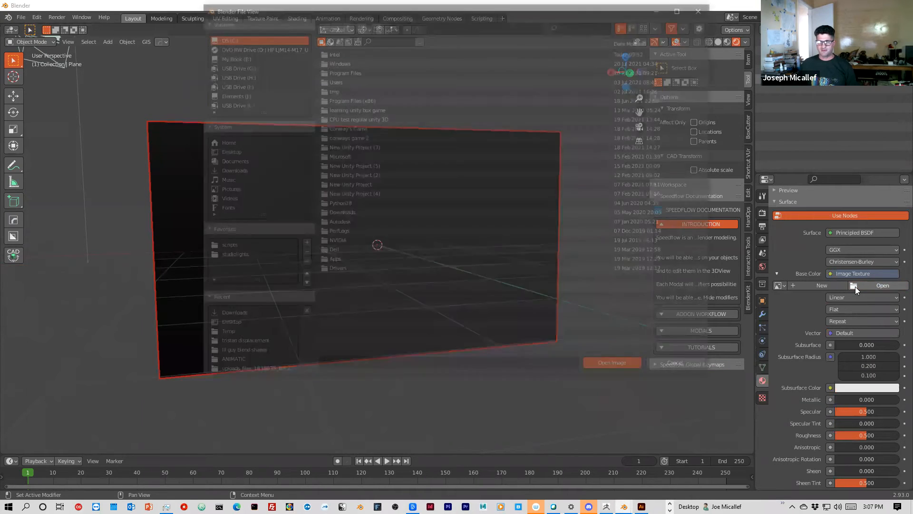
click(223, 152)
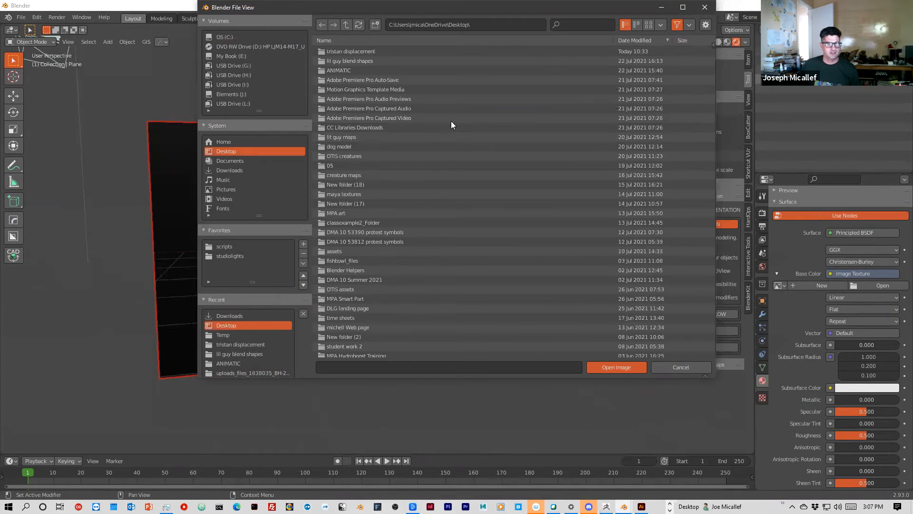
scroll(563, 219, down, 20)
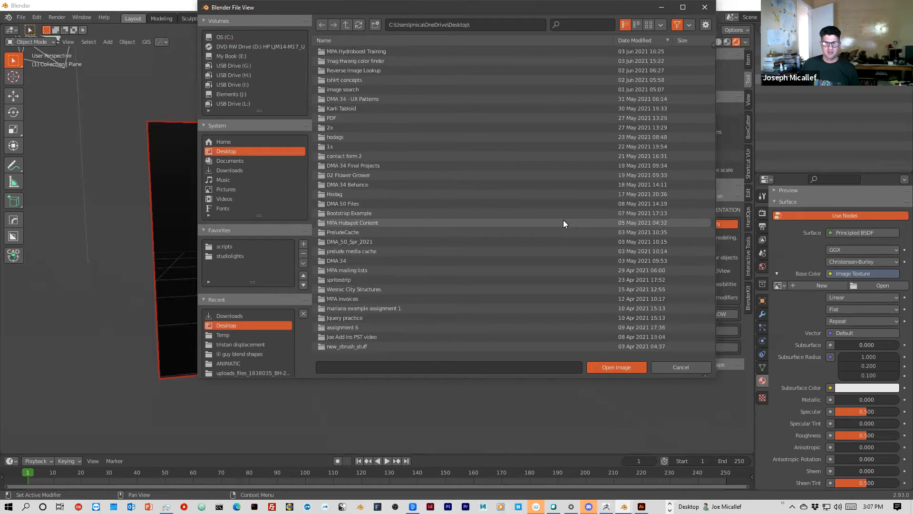
scroll(563, 220, down, 15)
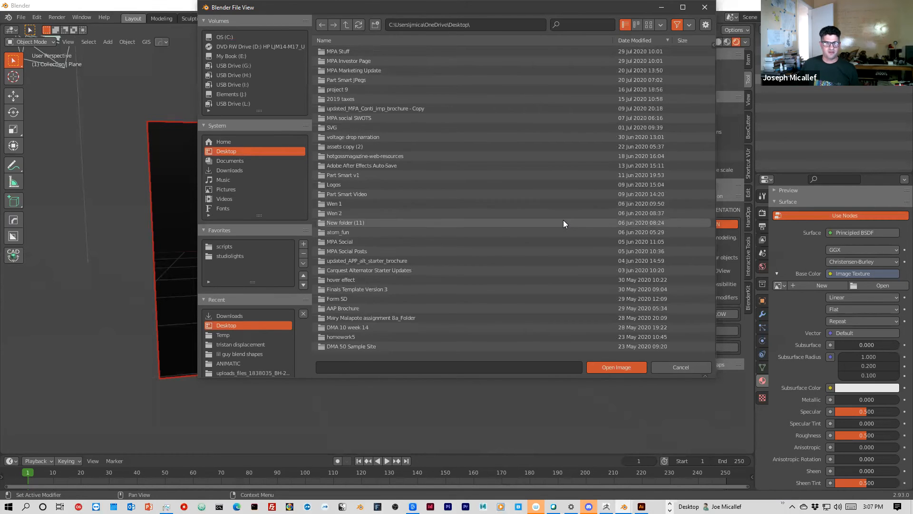
scroll(563, 219, down, 20)
scroll(563, 219, up, 2)
click(545, 166)
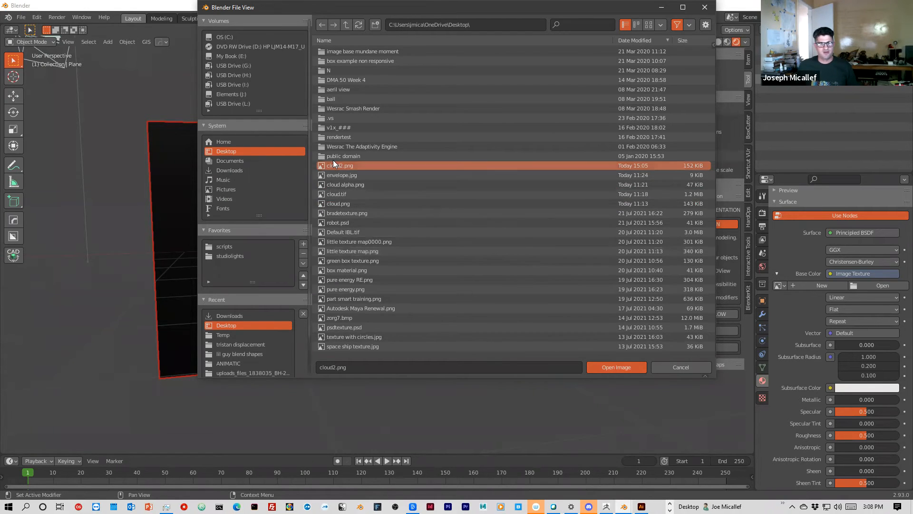
click(622, 368)
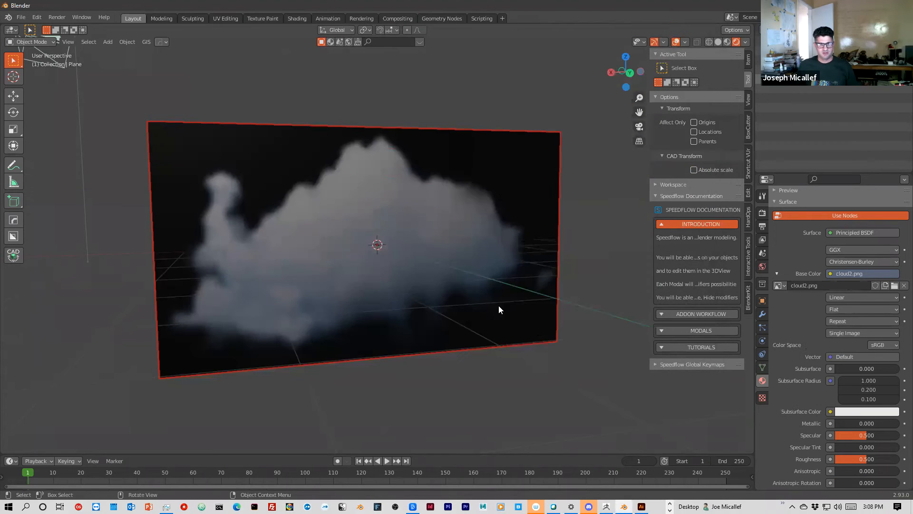
scroll(479, 244, up, 3)
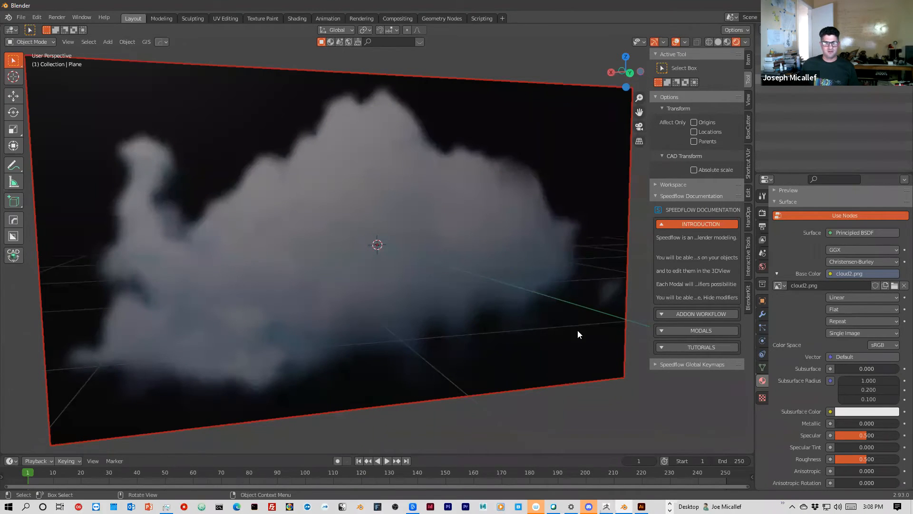
scroll(817, 402, down, 15)
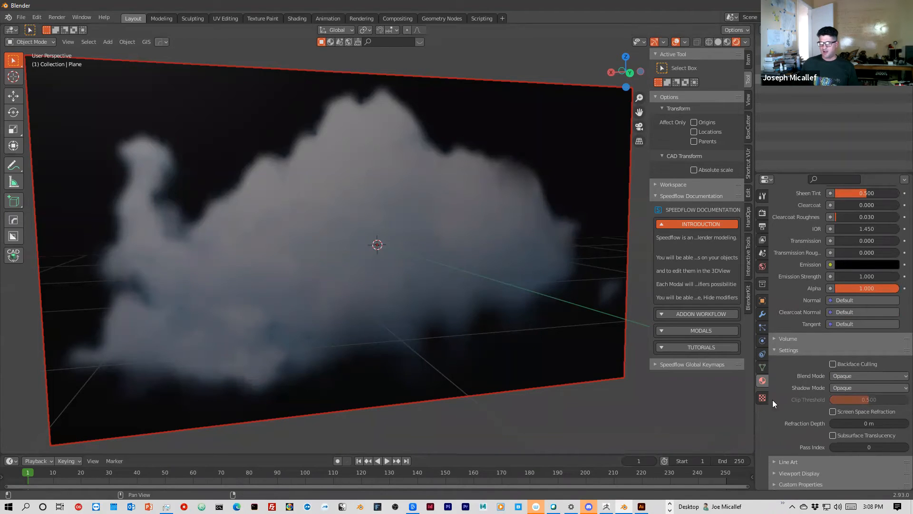
click(862, 376)
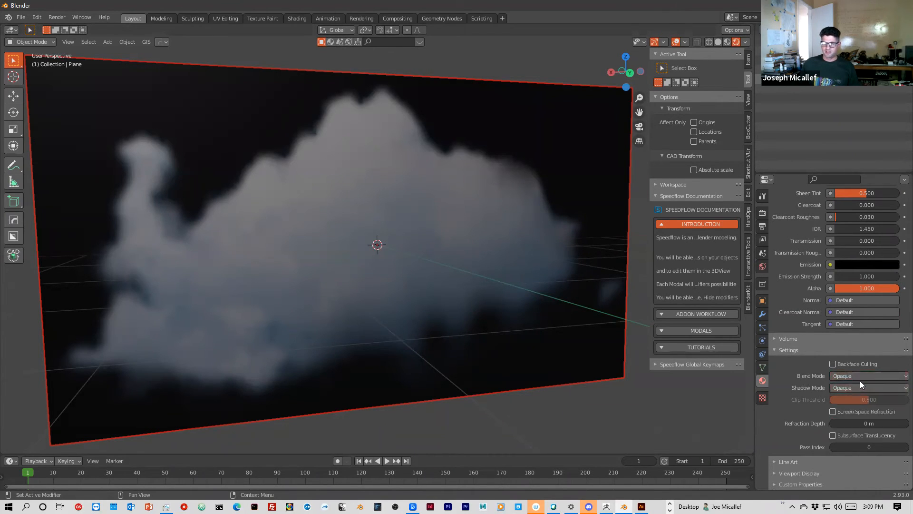
click(859, 377)
click(853, 397)
click(850, 375)
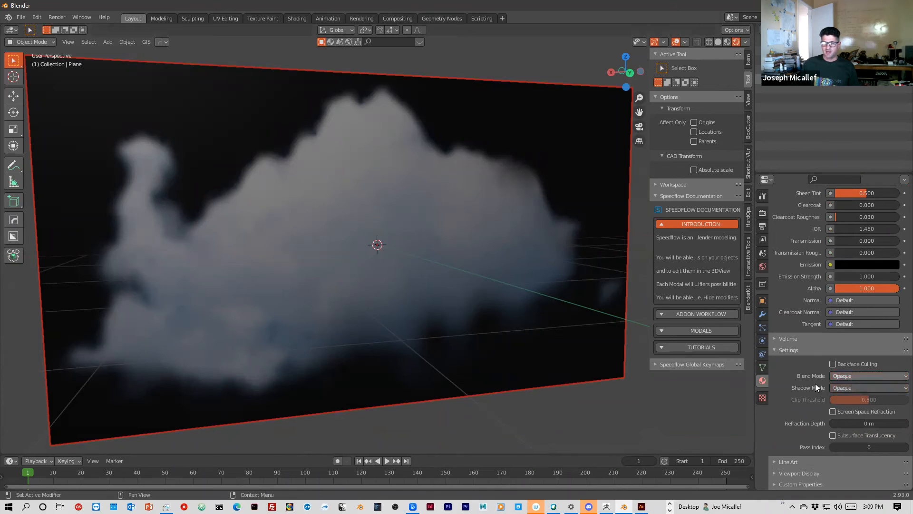
Step: Switch to the Shading workspace and move the cloud2.png image node farther away from the Principled BSDF node
scroll(445, 379, down, 3)
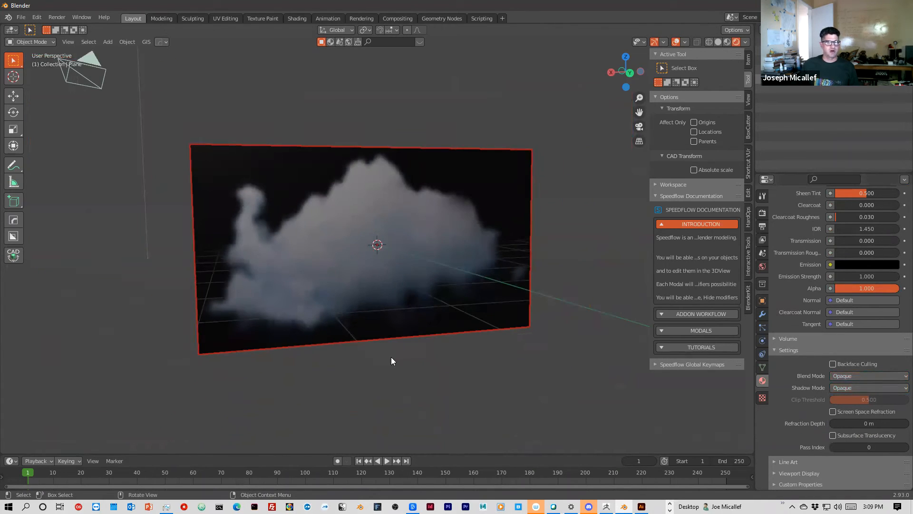
click(297, 18)
middle_drag(501, 242, 466, 260)
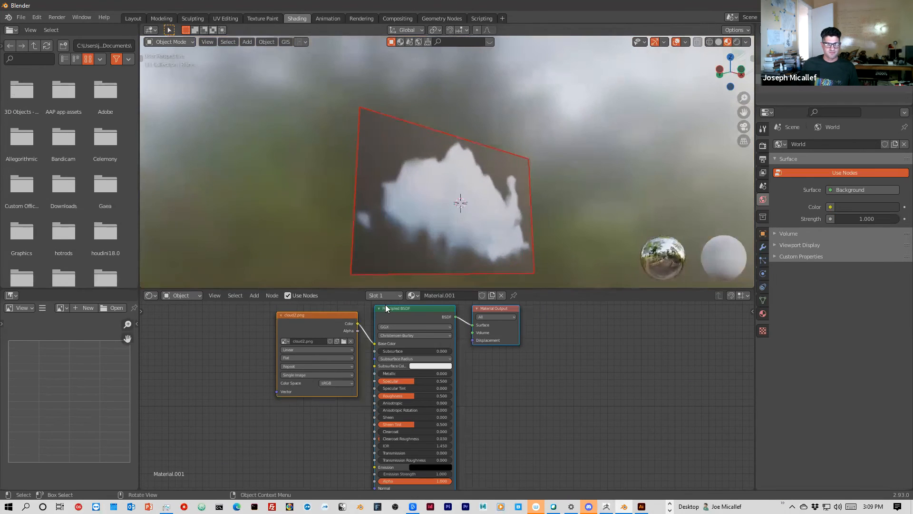
drag(290, 314, 212, 327)
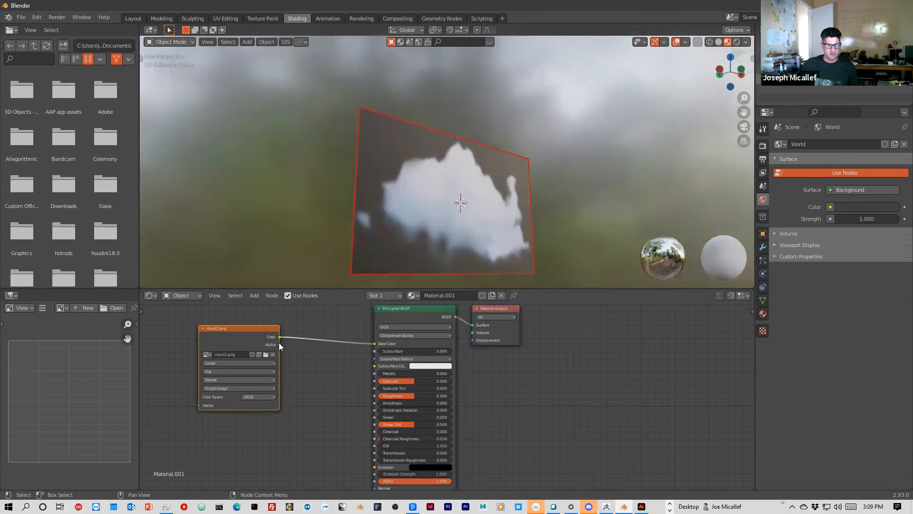
Step: Connect the Alpha output of the cloud2.png image node to the Alpha input of the Principled BSDF node
drag(279, 344, 371, 481)
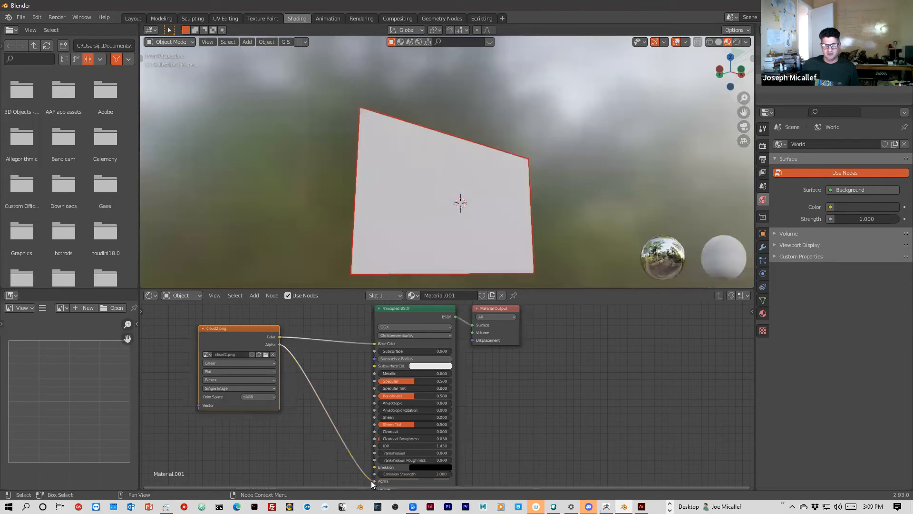
middle_drag(404, 224, 383, 200)
scroll(417, 258, up, 3)
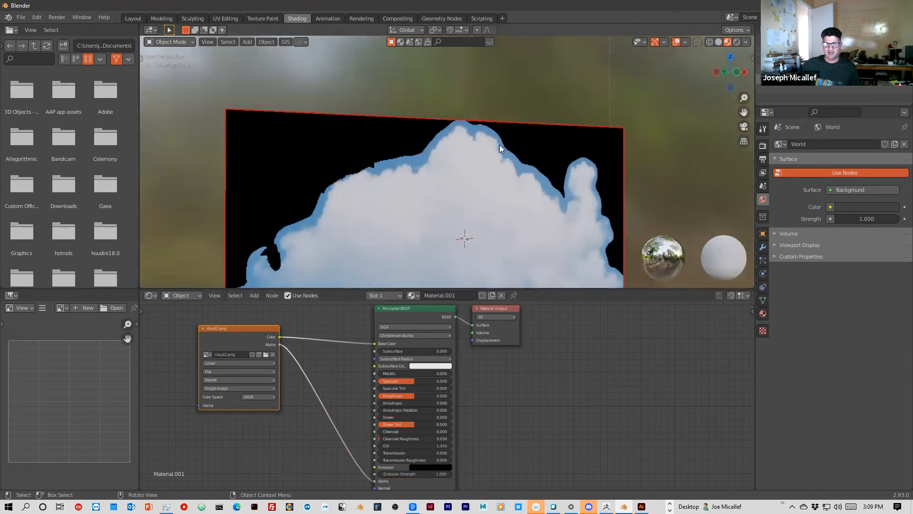
scroll(500, 144, down, 3)
scroll(455, 169, up, 1)
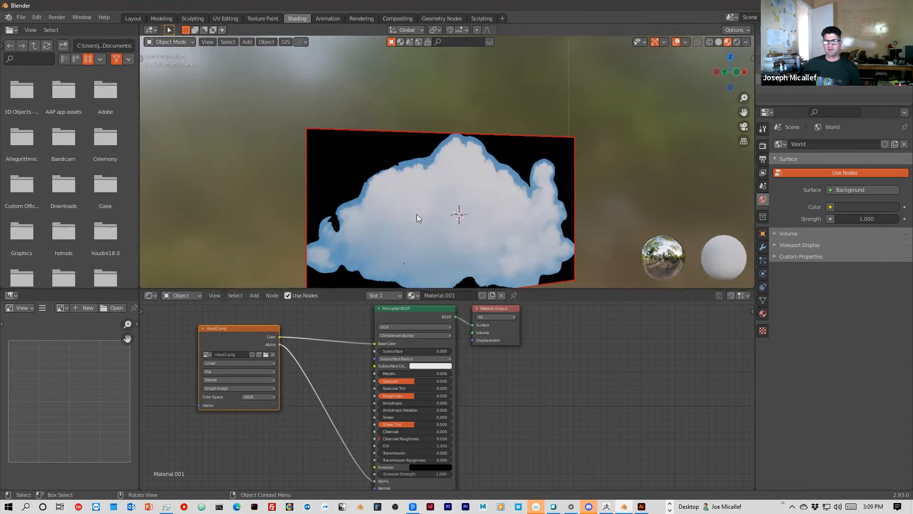
middle_drag(464, 252, 577, 182)
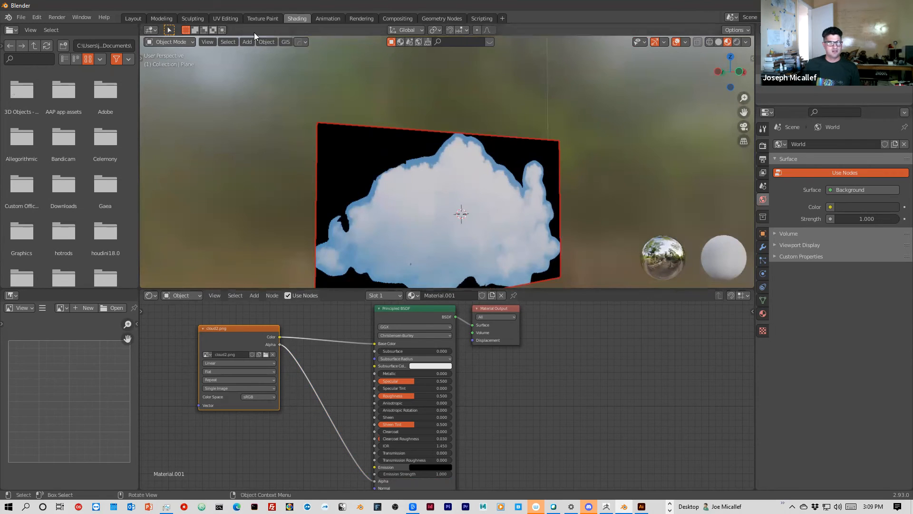
Step: Return to the Layout workspace and set the cloud material's Blend Mode to Alpha Blend
click(133, 19)
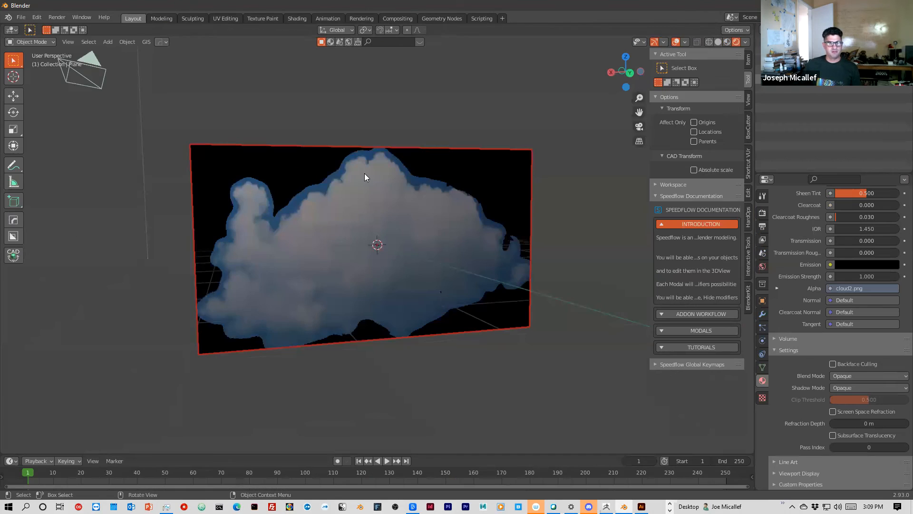
middle_drag(509, 205, 577, 231)
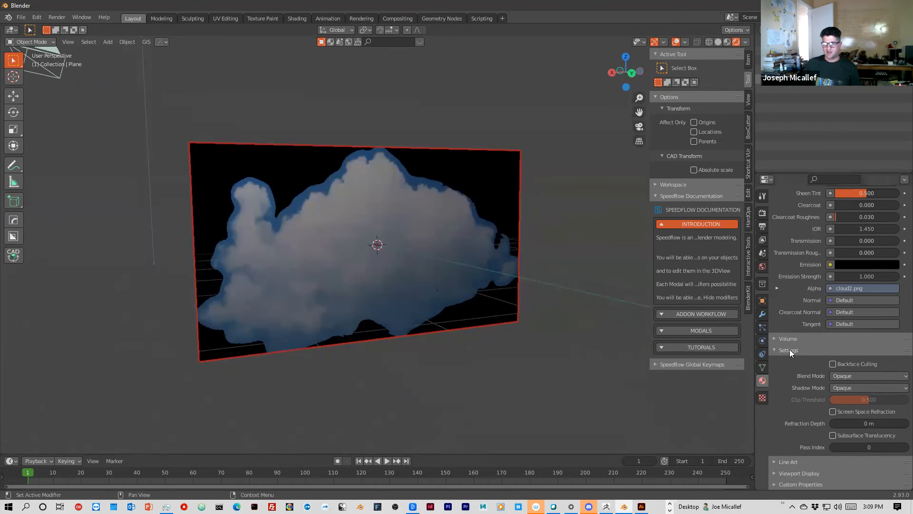
click(837, 376)
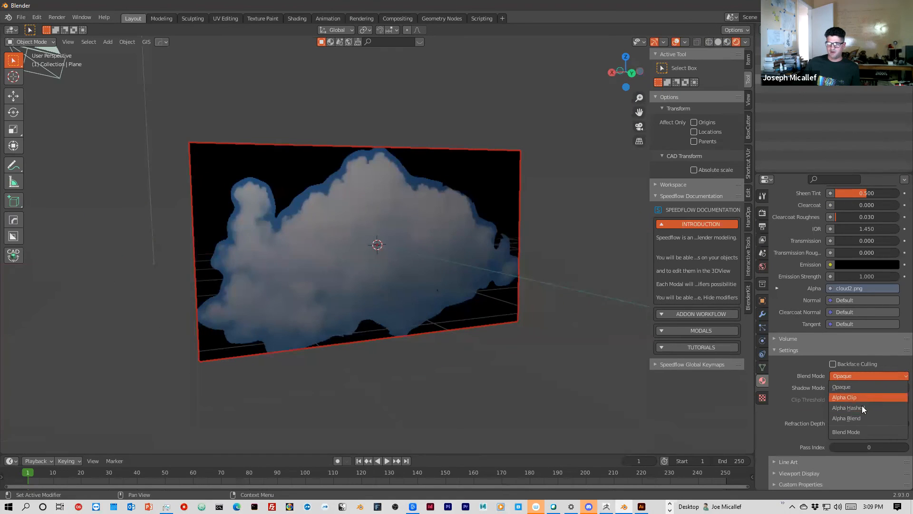
click(859, 420)
scroll(583, 377, up, 4)
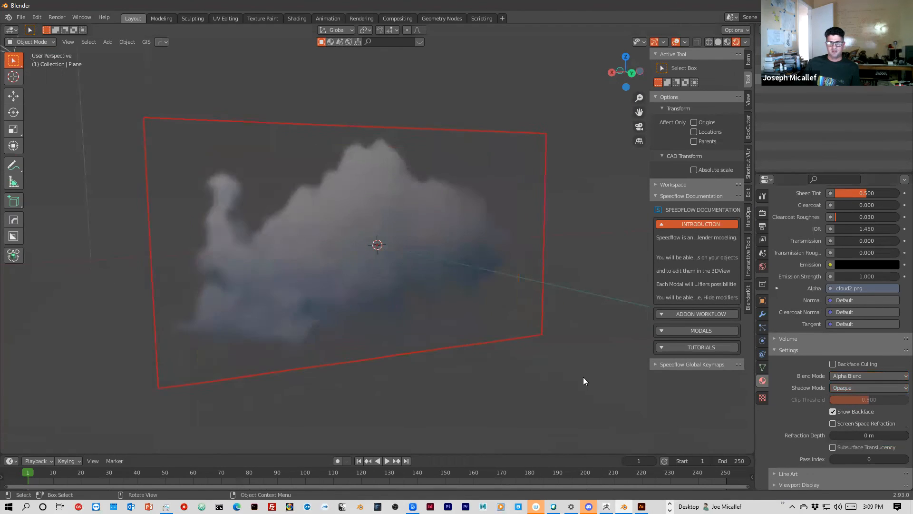
Step: Set the cloud material's Clip Threshold to 0.464
middle_drag(551, 369, 295, 269)
scroll(571, 379, down, 5)
scroll(336, 280, down, 3)
mouse_move(866, 402)
mouse_down()
mouse_move(907, 402)
mouse_move(867, 401)
mouse_up()
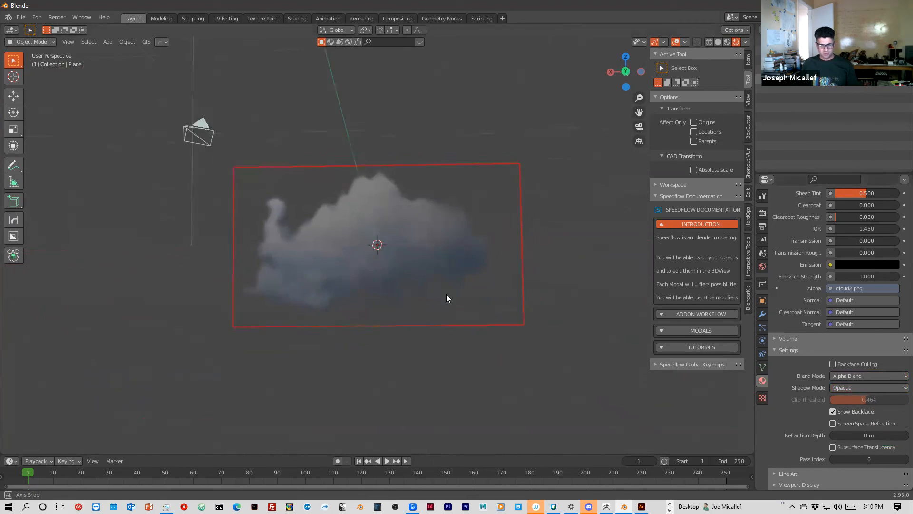
middle_drag(446, 294, 448, 288)
key(f)
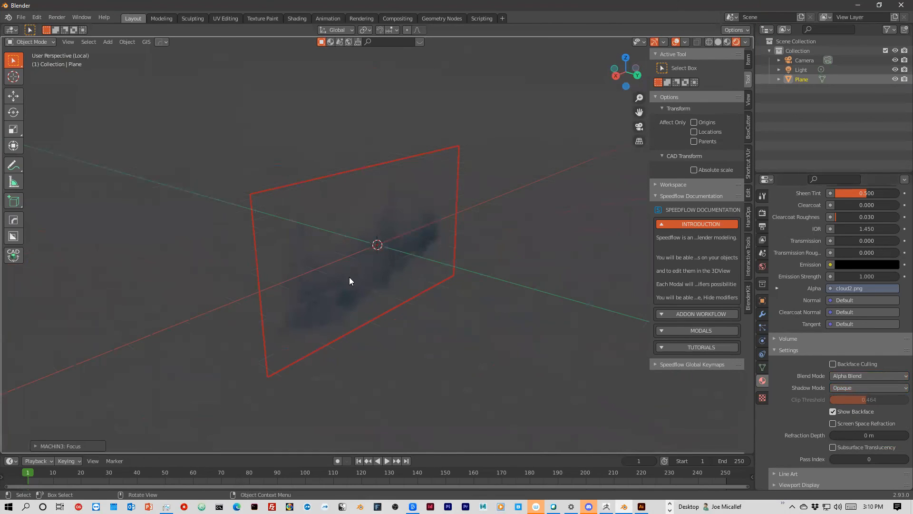
middle_drag(405, 299, 305, 263)
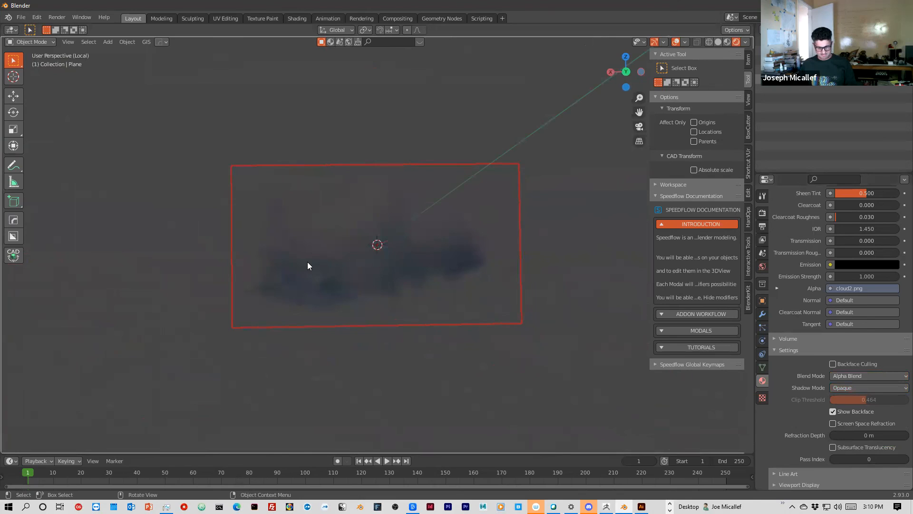
key(g)
click(237, 202)
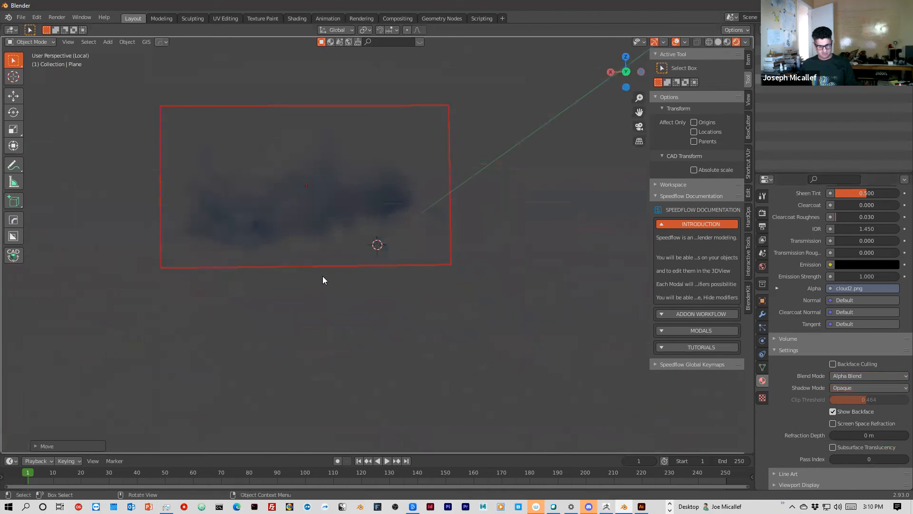
key(ctrl+z)
key(f)
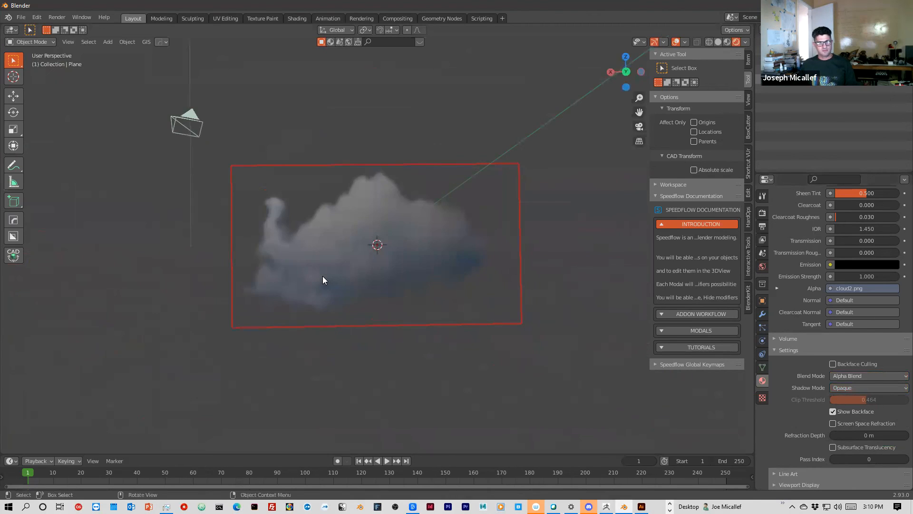
Step: Duplicate the cloud plane and place the copy up and to the left of the original so the two overlap
key(shift+d)
click(301, 232)
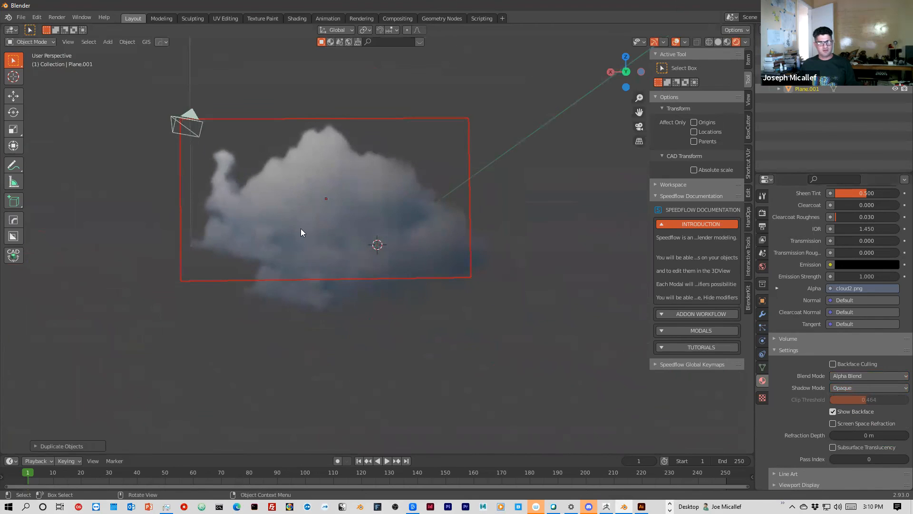
drag(384, 207, 410, 198)
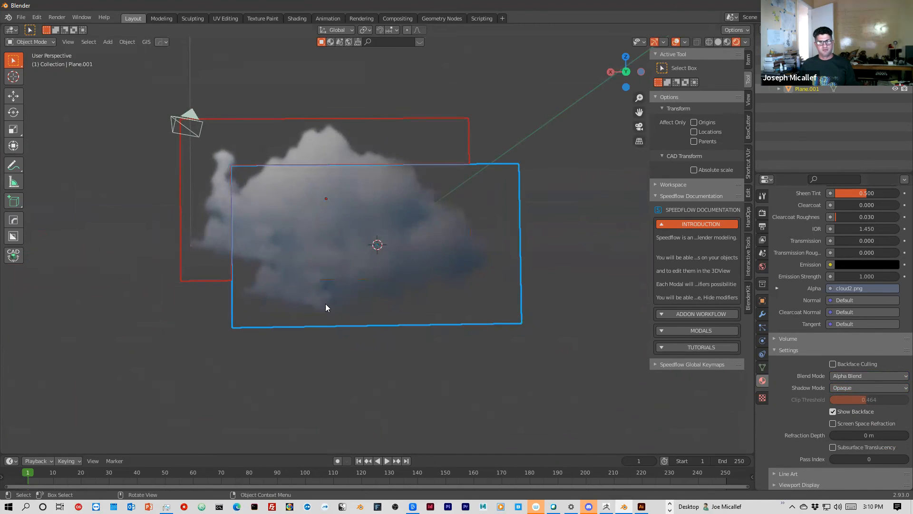
Step: Scale the duplicated cloud plane up slightly so it covers more of the original cloud
click(213, 220)
key(s)
click(190, 233)
middle_drag(257, 295, 390, 279)
scroll(297, 327, up, 1)
scroll(295, 325, down, 4)
scroll(352, 287, up, 3)
scroll(367, 291, down, 4)
scroll(365, 292, down, 1)
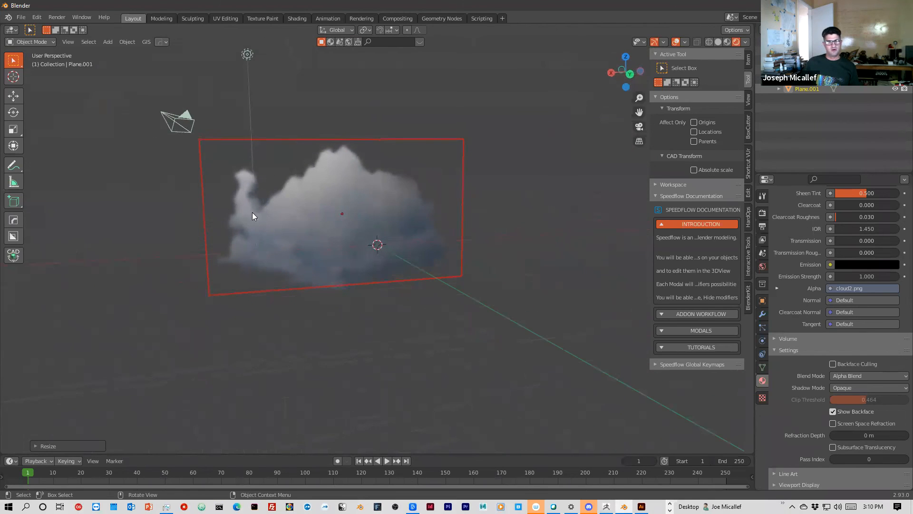